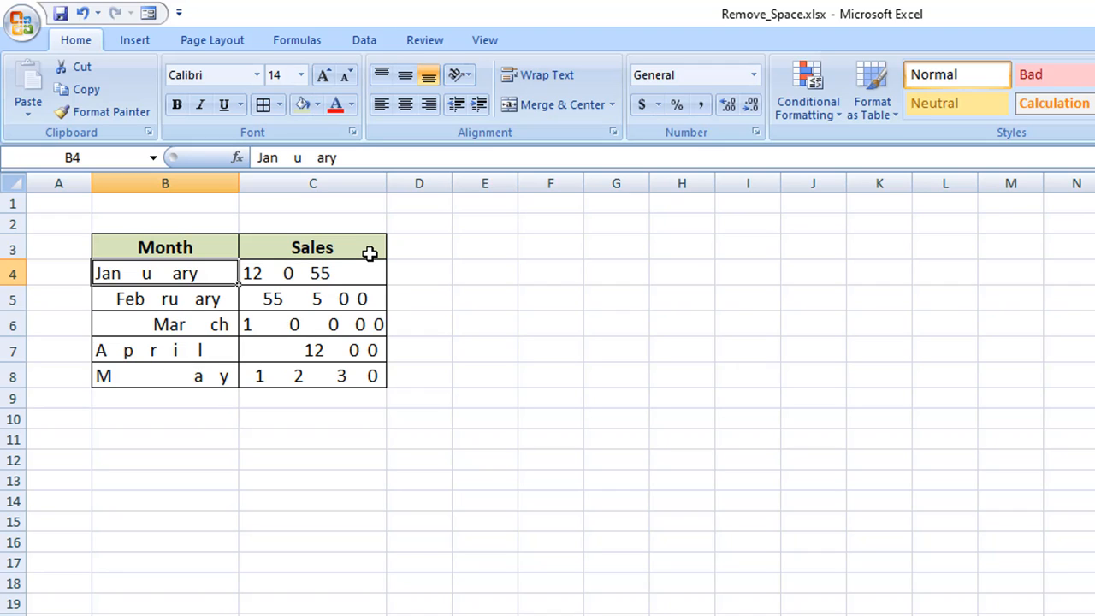
pyautogui.click(370, 253)
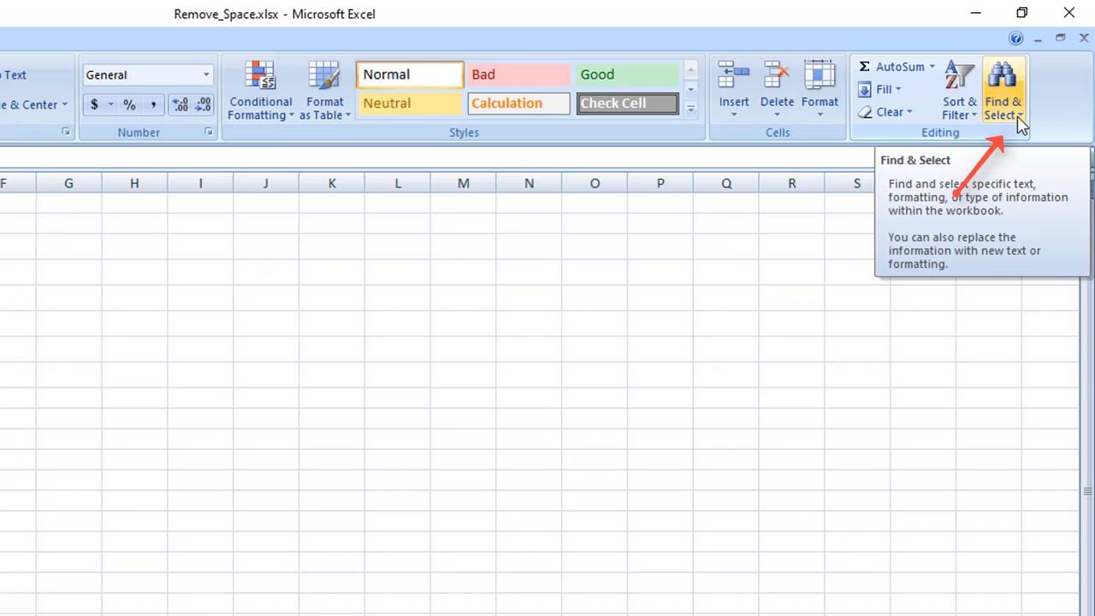
pyautogui.click(1019, 115)
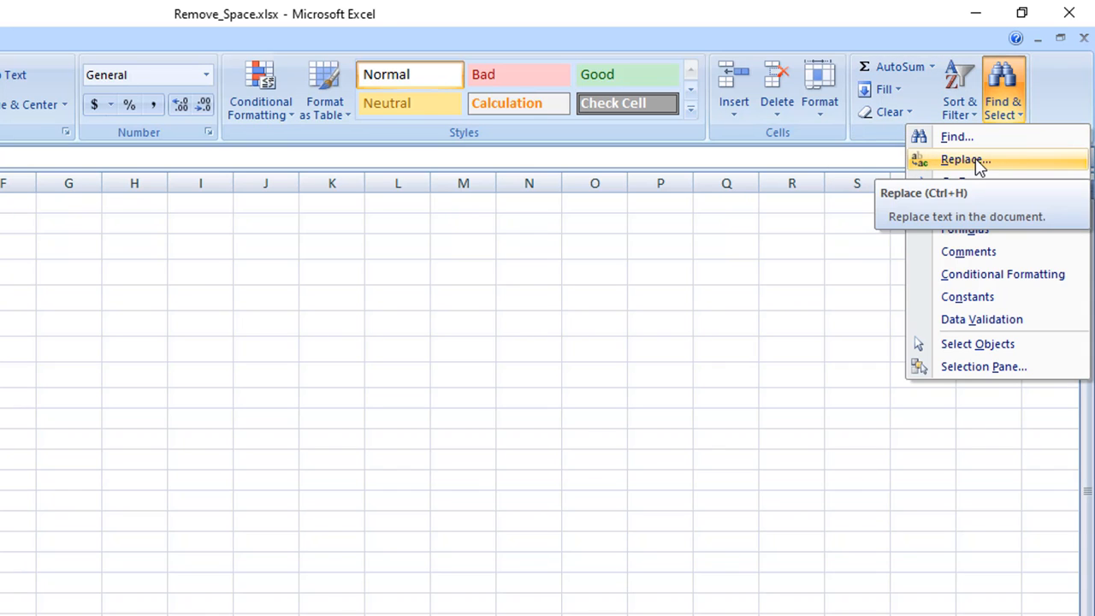
pyautogui.click(1079, 160)
pyautogui.moveTo(847, 245); pyautogui.dragTo(721, 247)
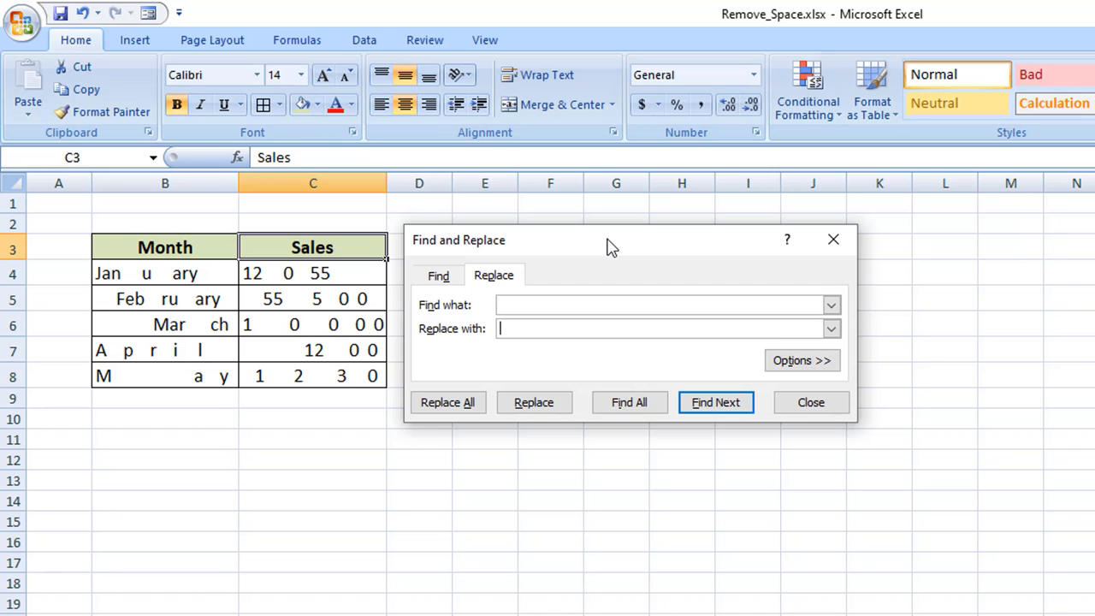
pyautogui.click(838, 243)
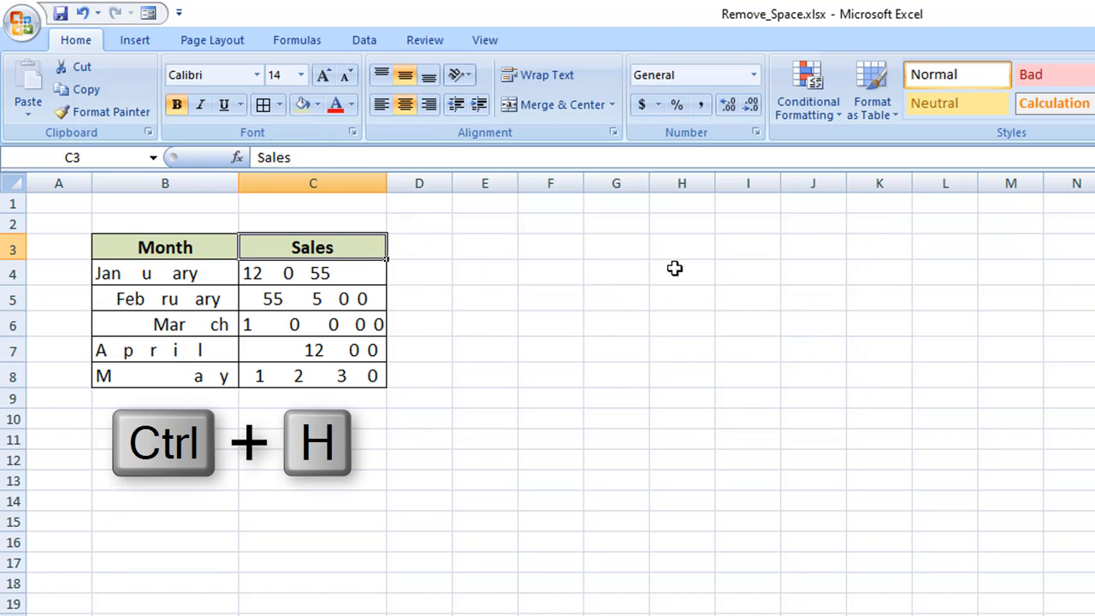
# Remove every space from the Month and Sales table by replacing all spaces with nothing.
pyautogui.hotkey('ctrl', 'h')
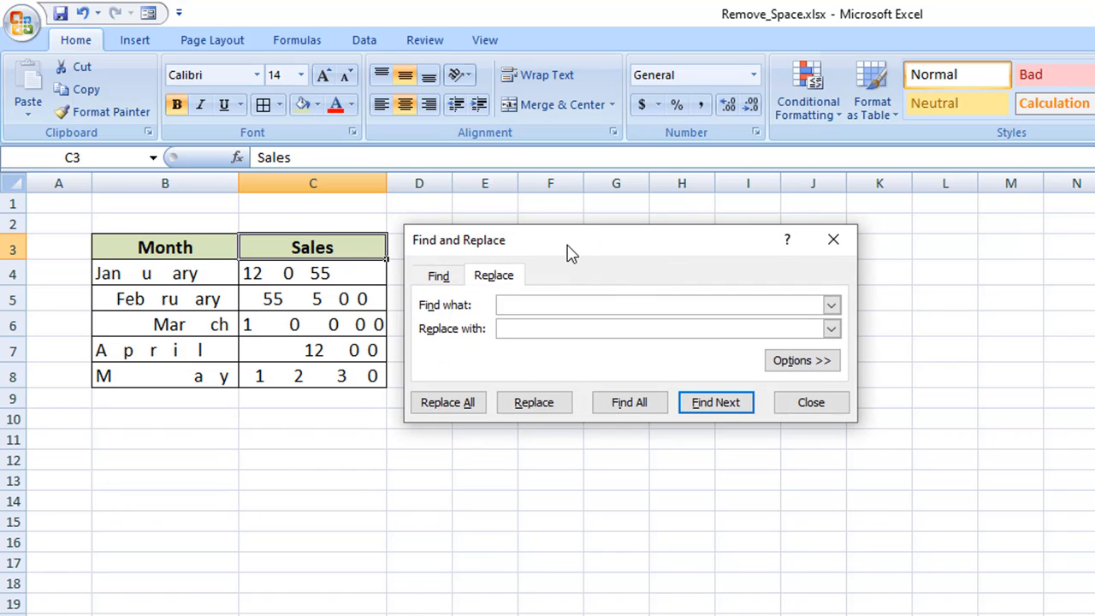
pyautogui.moveTo(567, 249); pyautogui.dragTo(578, 230)
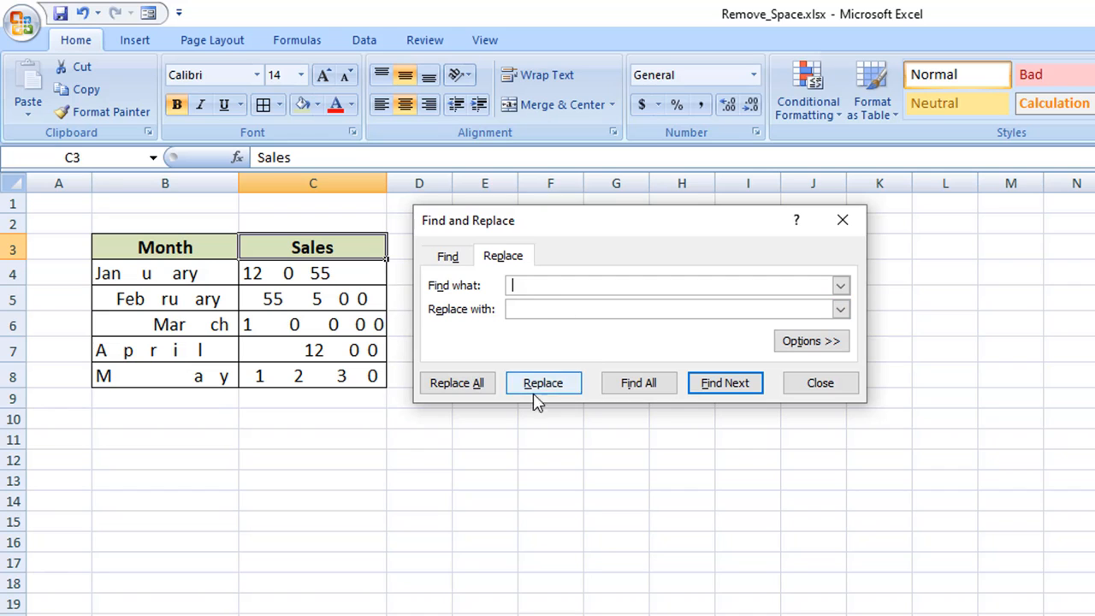
pyautogui.click(473, 386)
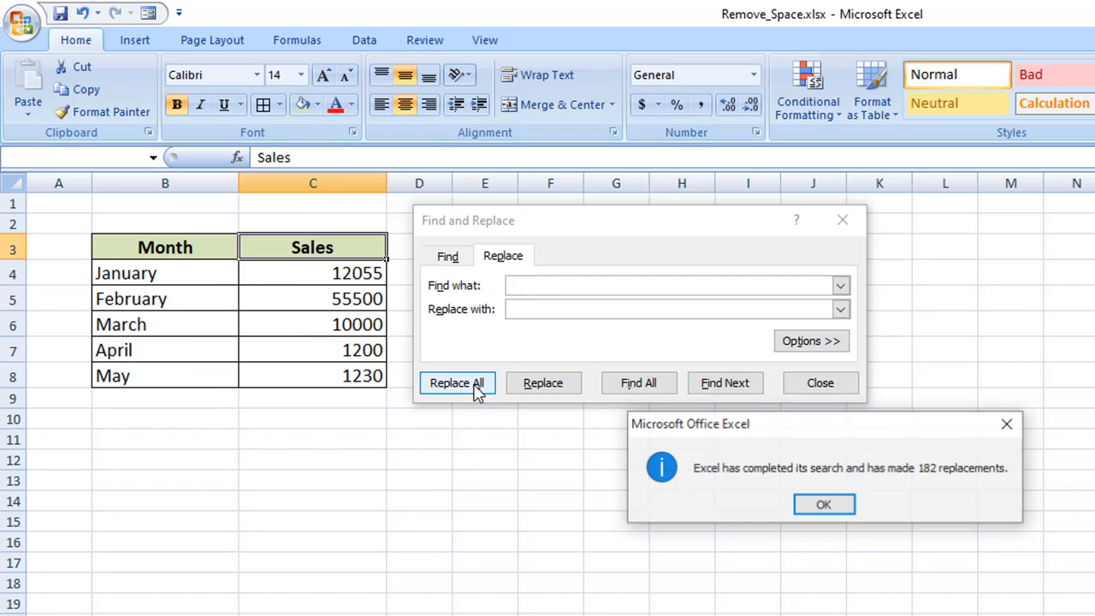
pyautogui.click(826, 508)
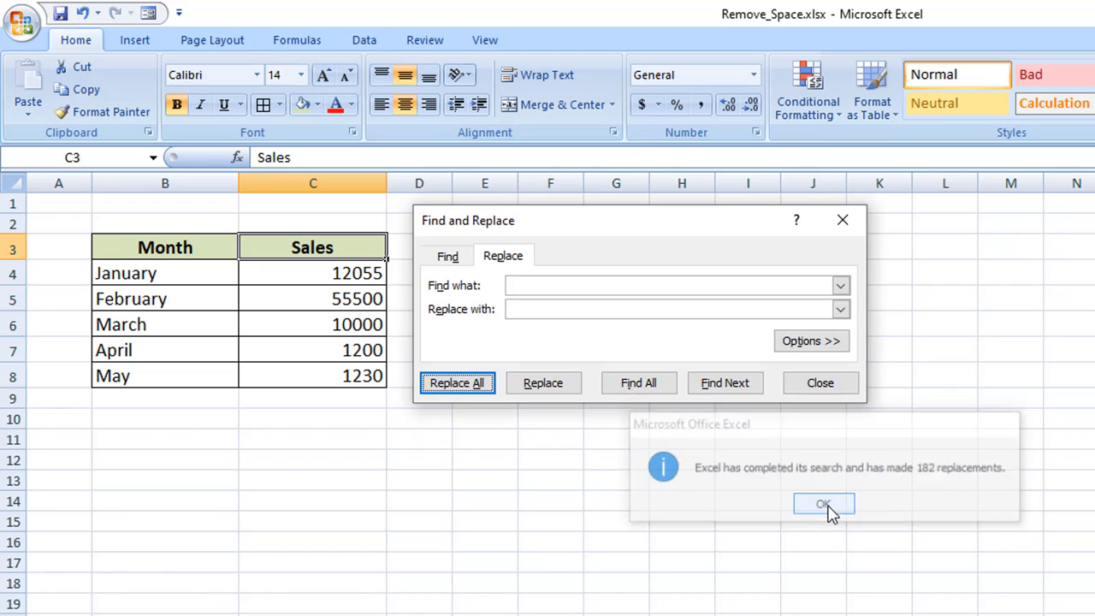
pyautogui.click(843, 222)
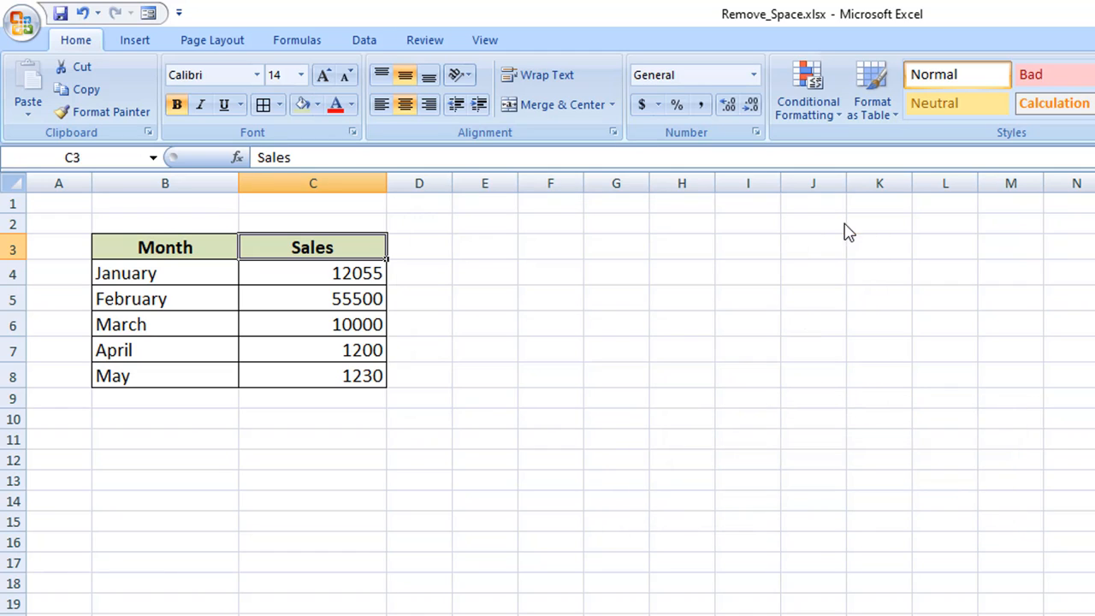
pyautogui.moveTo(196, 275); pyautogui.dragTo(224, 347)
pyautogui.moveTo(301, 276); pyautogui.dragTo(354, 374)
pyautogui.click(212, 276)
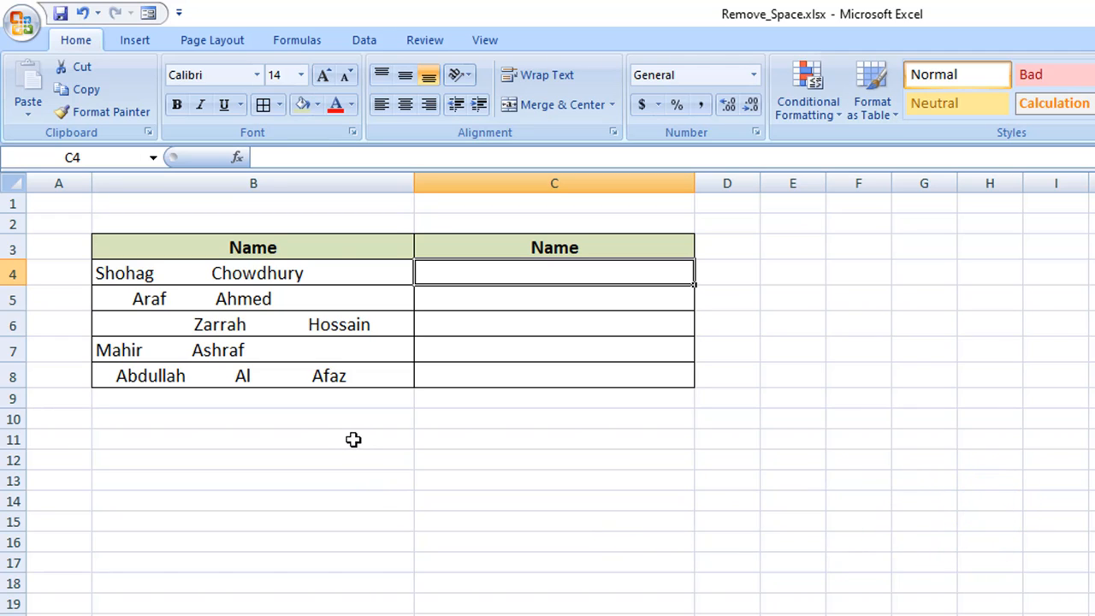
pyautogui.moveTo(315, 272); pyautogui.dragTo(318, 376)
pyautogui.click(331, 280)
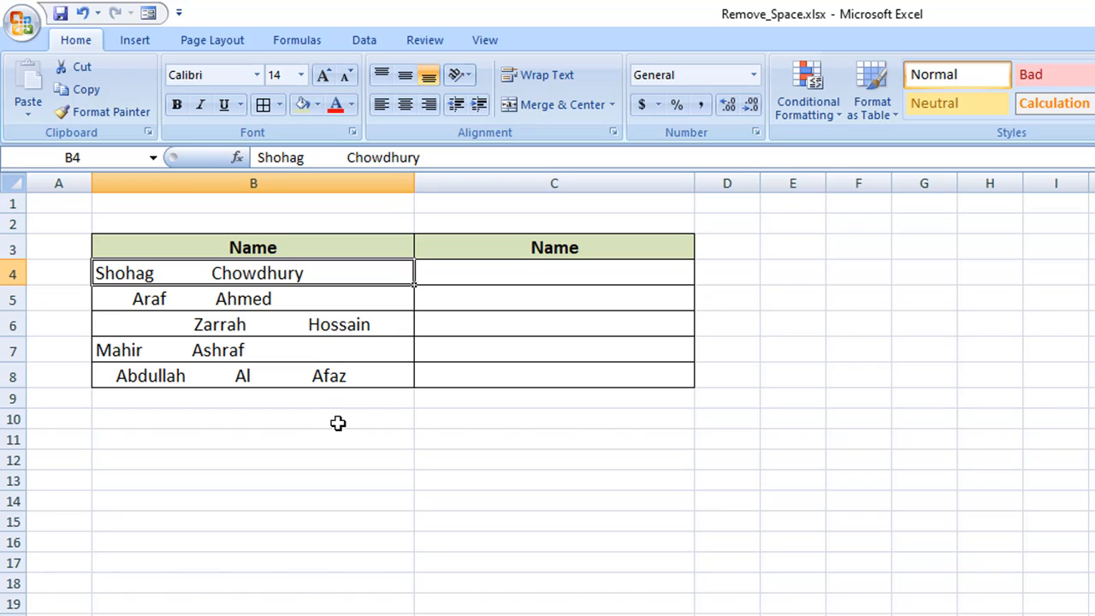
# Try to clean the names in column B by replacing all spaces with nothing.
pyautogui.click(467, 274)
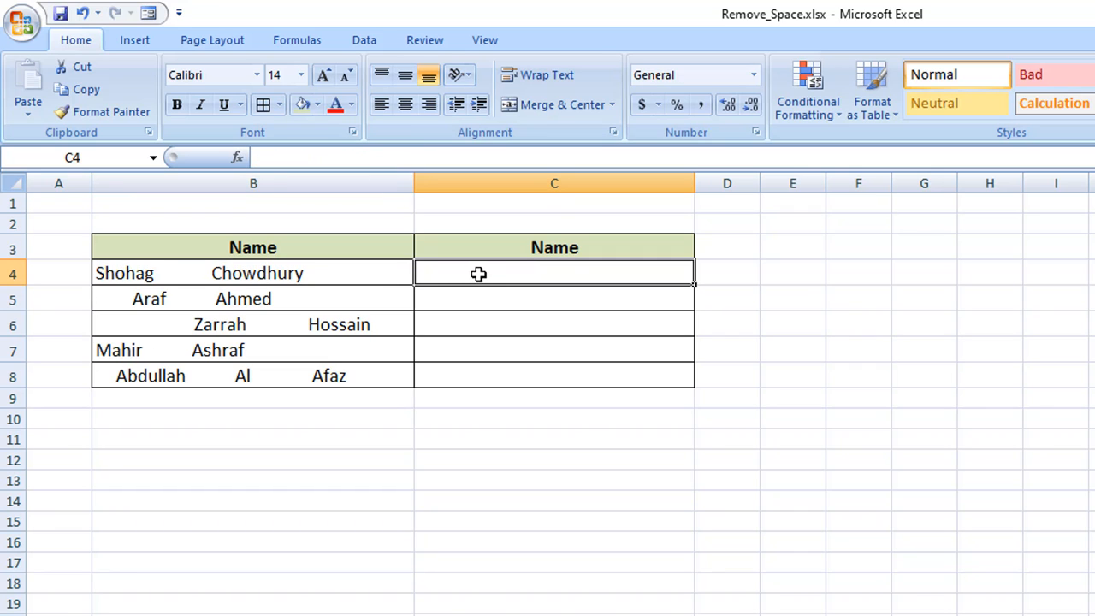
pyautogui.hotkey('ctrl', 'h')
pyautogui.moveTo(533, 217)
pyautogui.mouseDown()
pyautogui.moveTo(550, 136)
pyautogui.moveTo(557, 208)
pyautogui.moveTo(545, 216)
pyautogui.mouseUp()
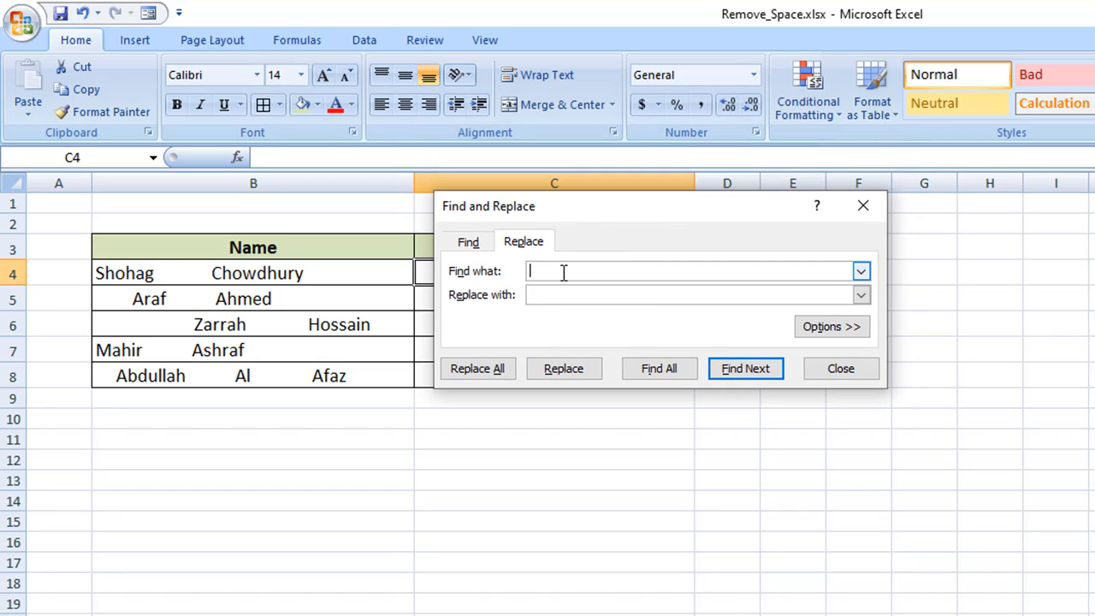
pyautogui.click(486, 373)
pyautogui.click(823, 504)
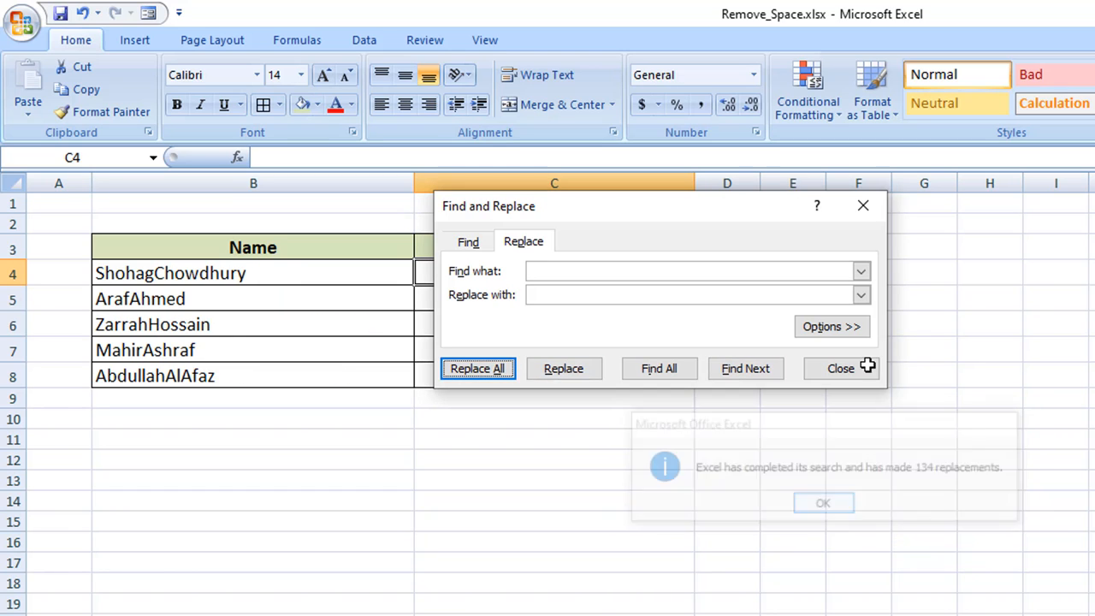
pyautogui.click(865, 206)
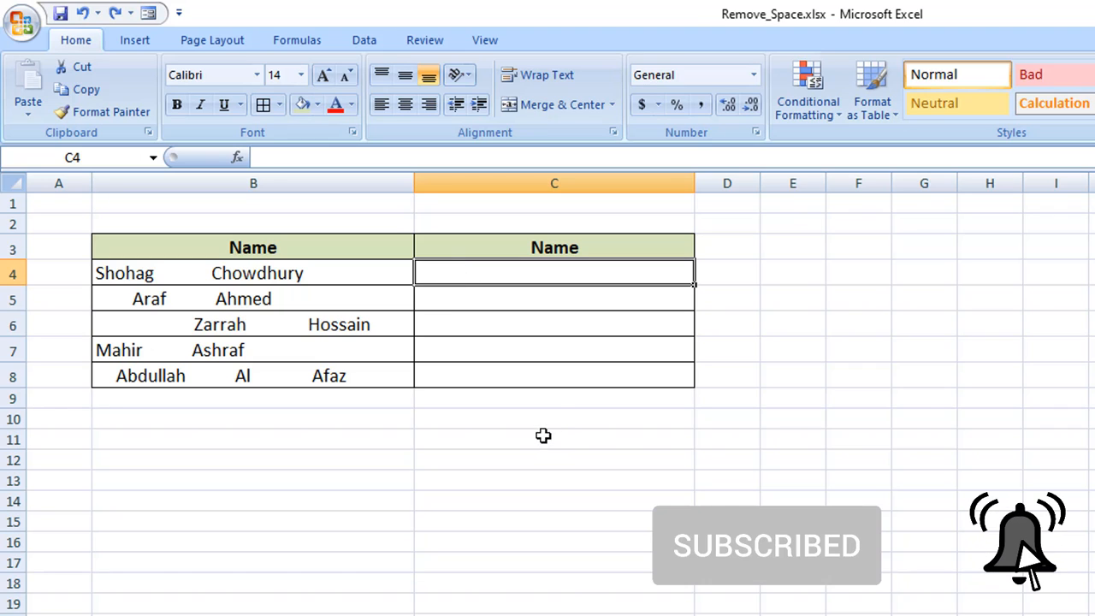
# Enter the formula =TRIM(B4) in cell C4 to strip the extra spaces from the first name.
pyautogui.click(356, 277)
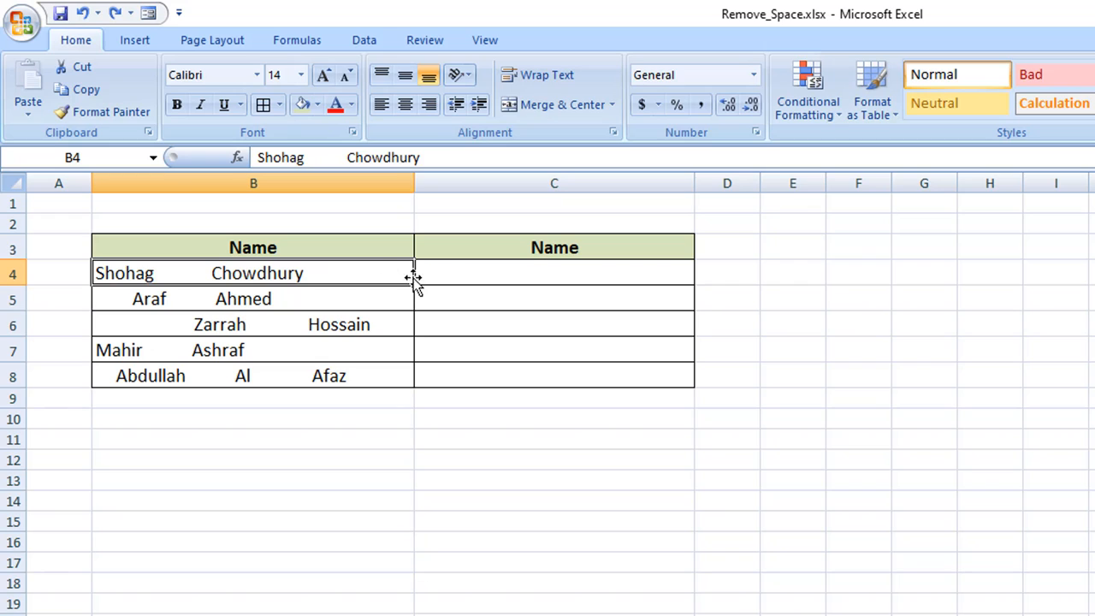
pyautogui.click(443, 272)
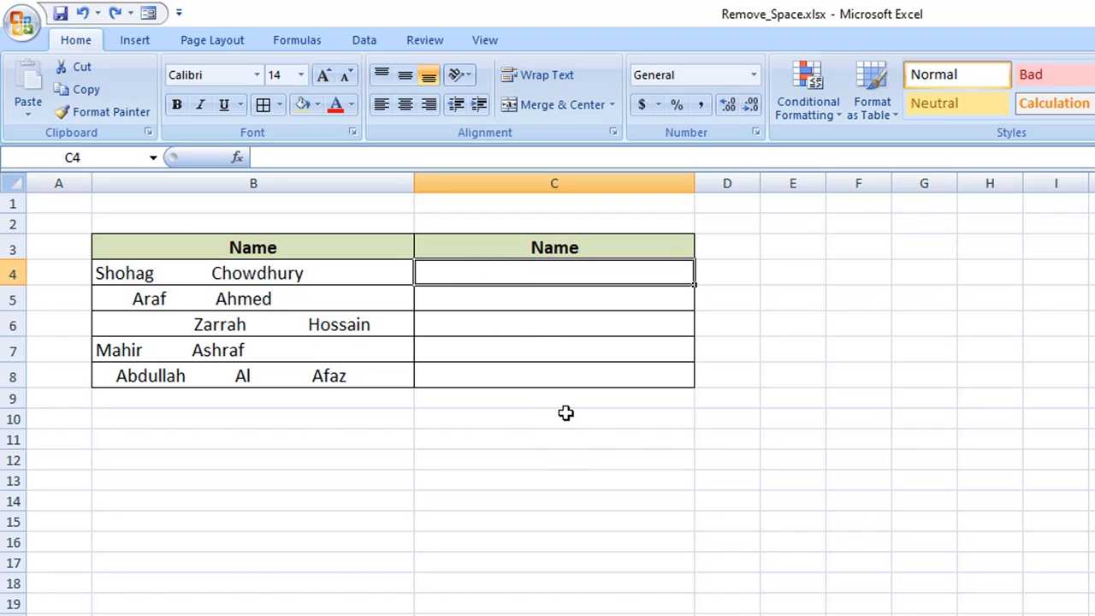
pyautogui.write('=')
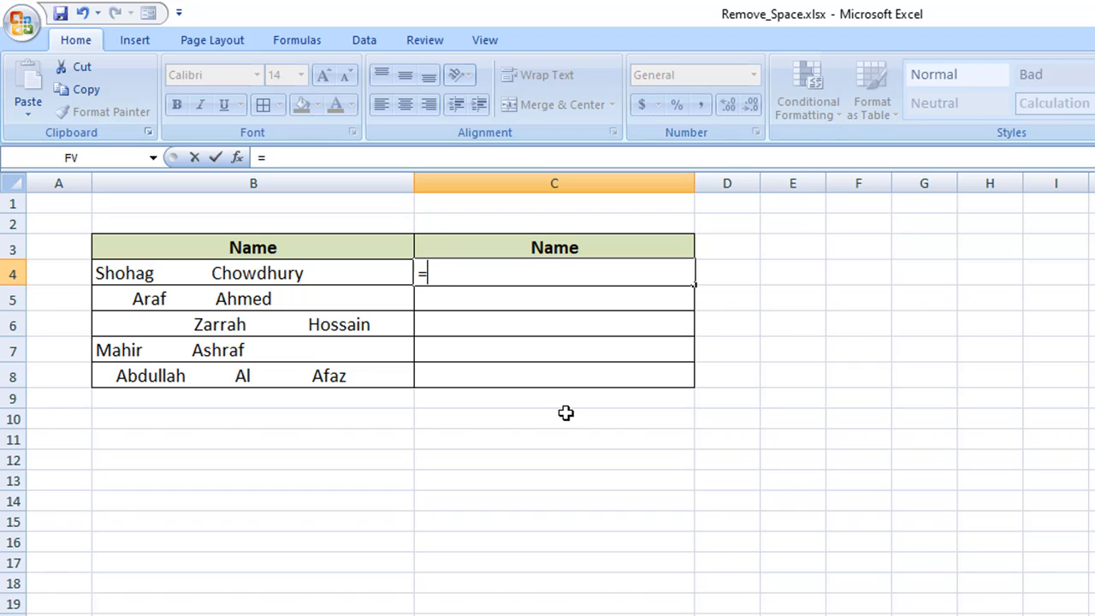
pyautogui.write('TRIM')
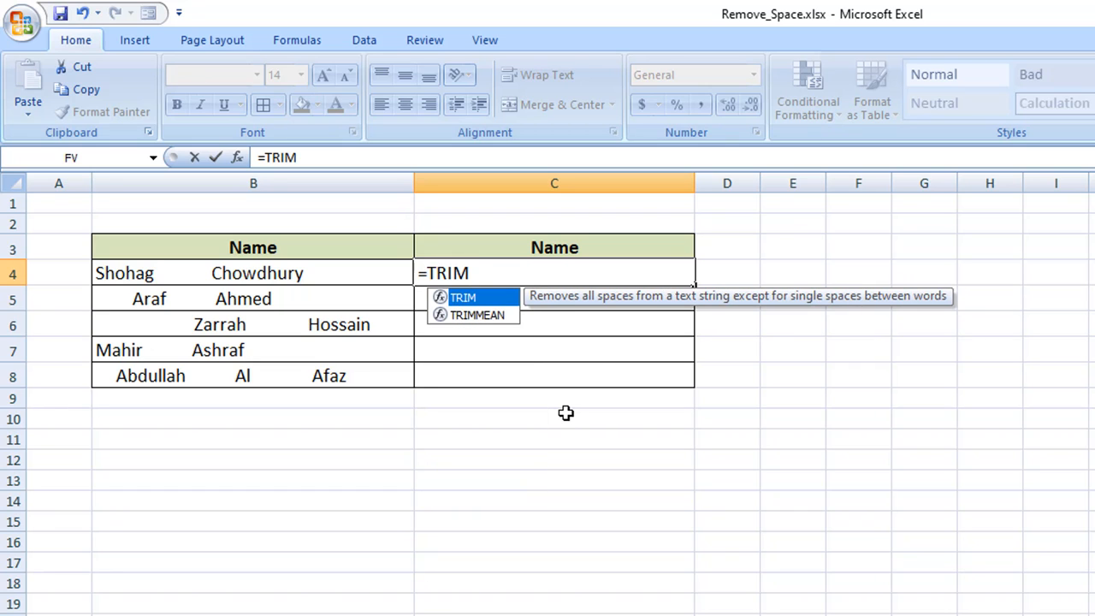
pyautogui.write('(')
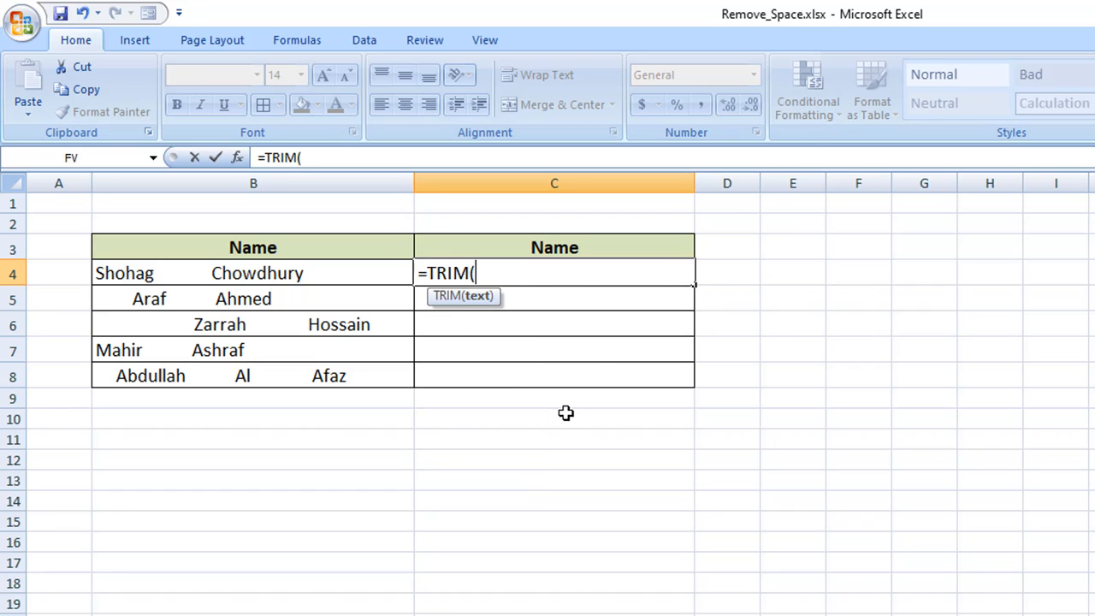
pyautogui.click(293, 273)
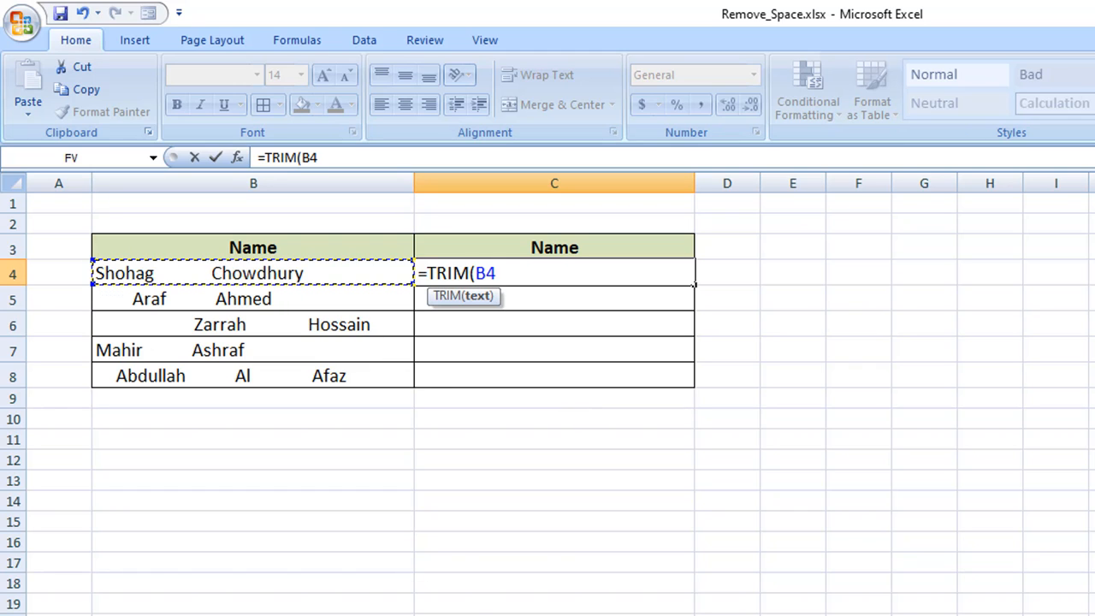
pyautogui.write(')')
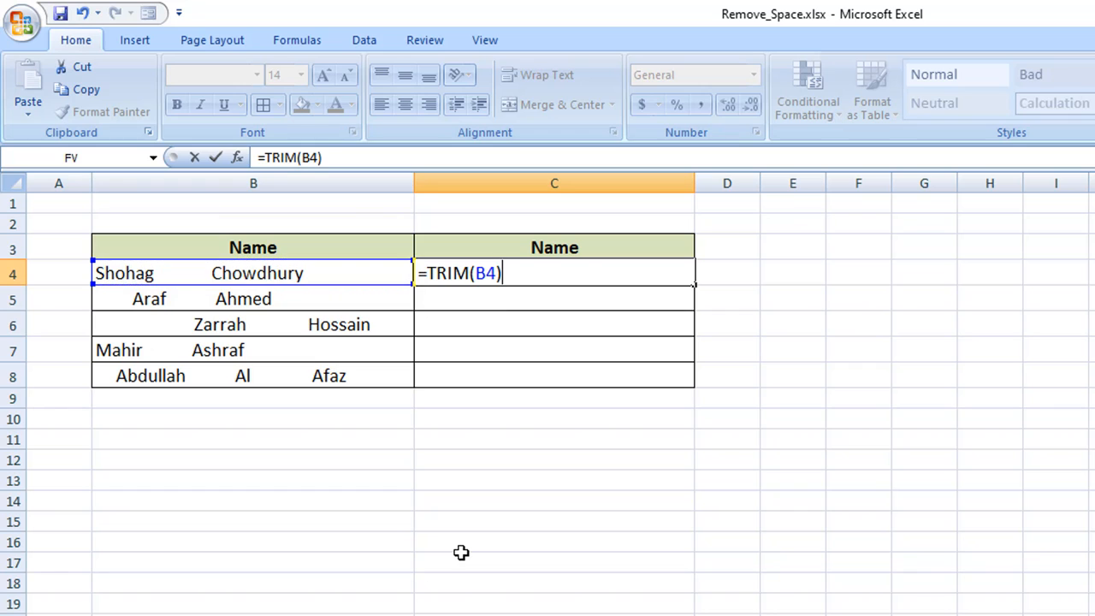
pyautogui.press('Return')
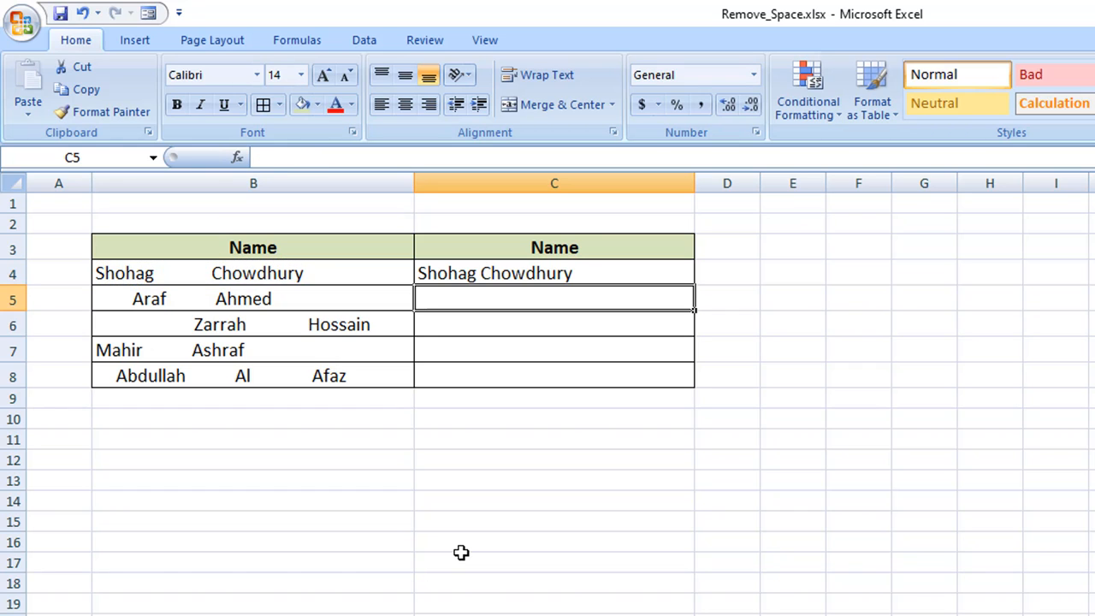
# Fill the TRIM formula from C4 down through C8.
pyautogui.click(469, 267)
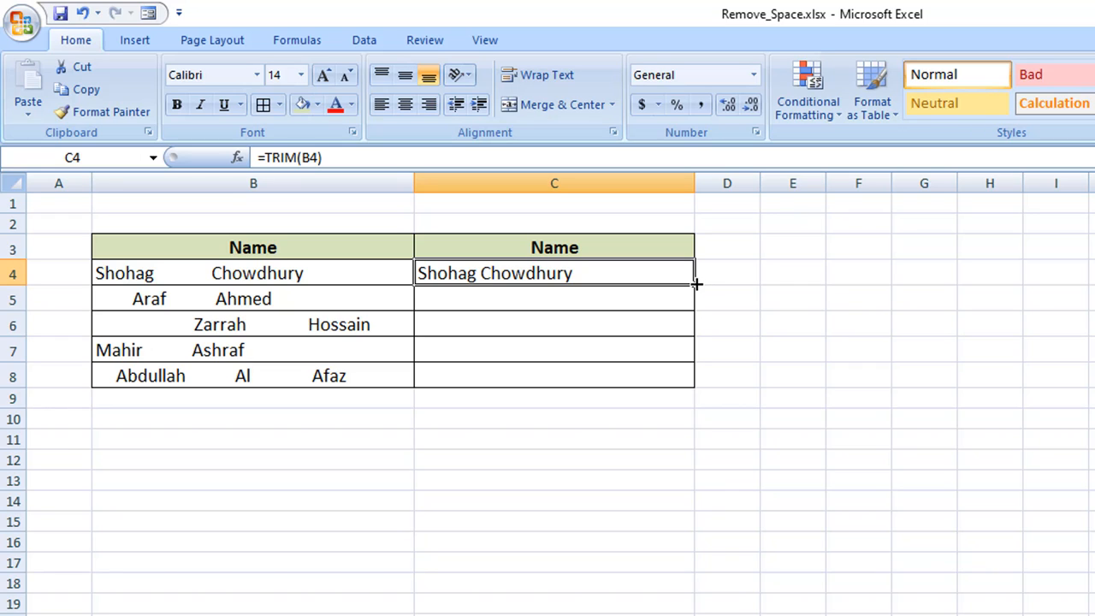
pyautogui.moveTo(694, 291); pyautogui.dragTo(687, 377)
pyautogui.click(648, 361)
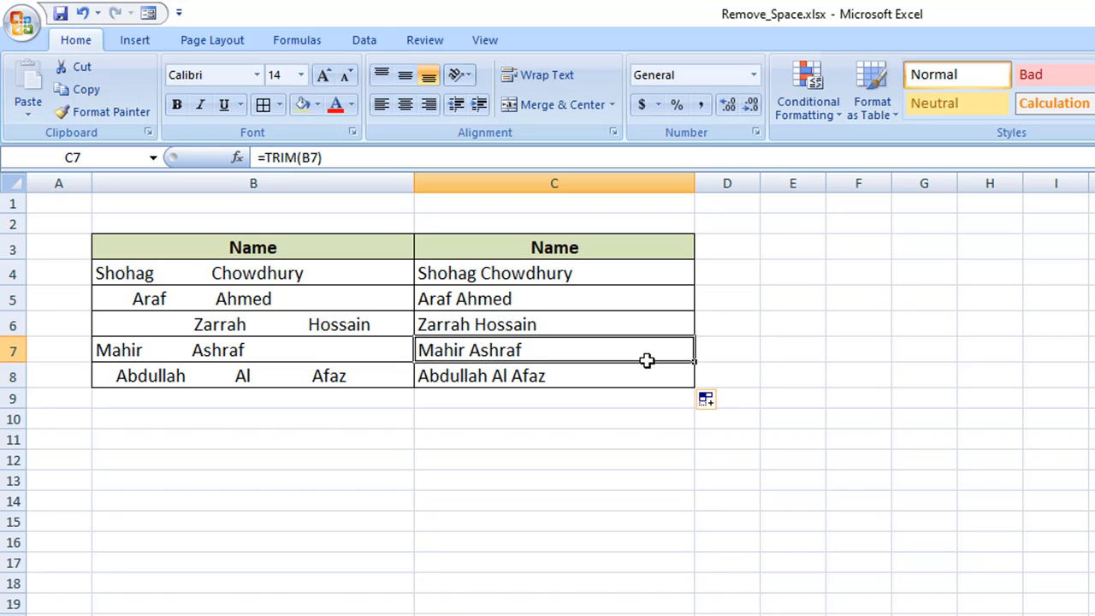
pyautogui.click(630, 375)
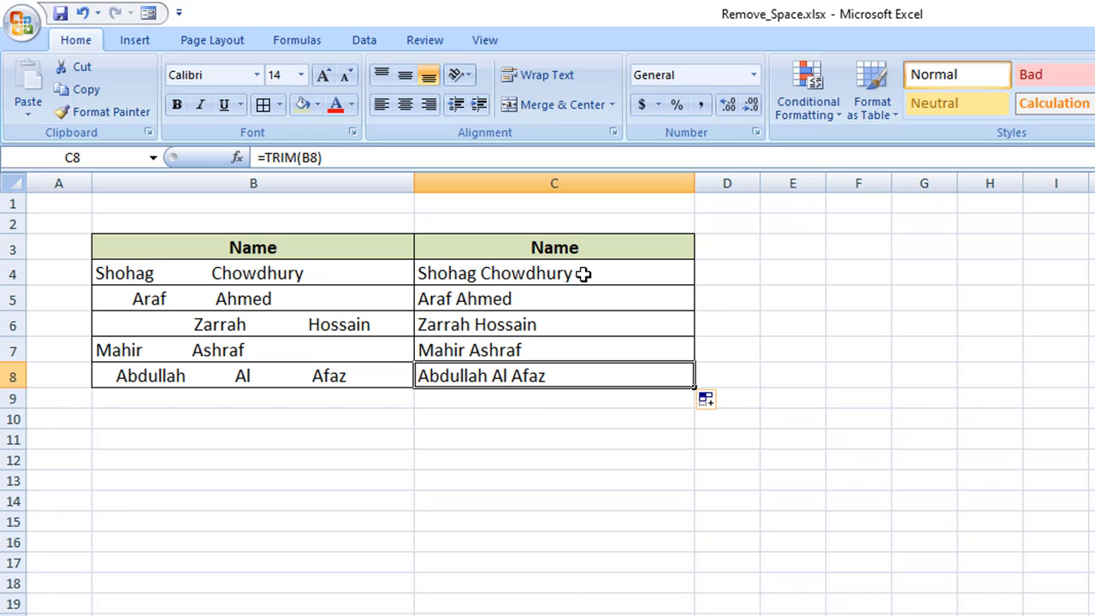
# Copy the trimmed names in C4:C8.
pyautogui.moveTo(584, 273); pyautogui.dragTo(592, 371)
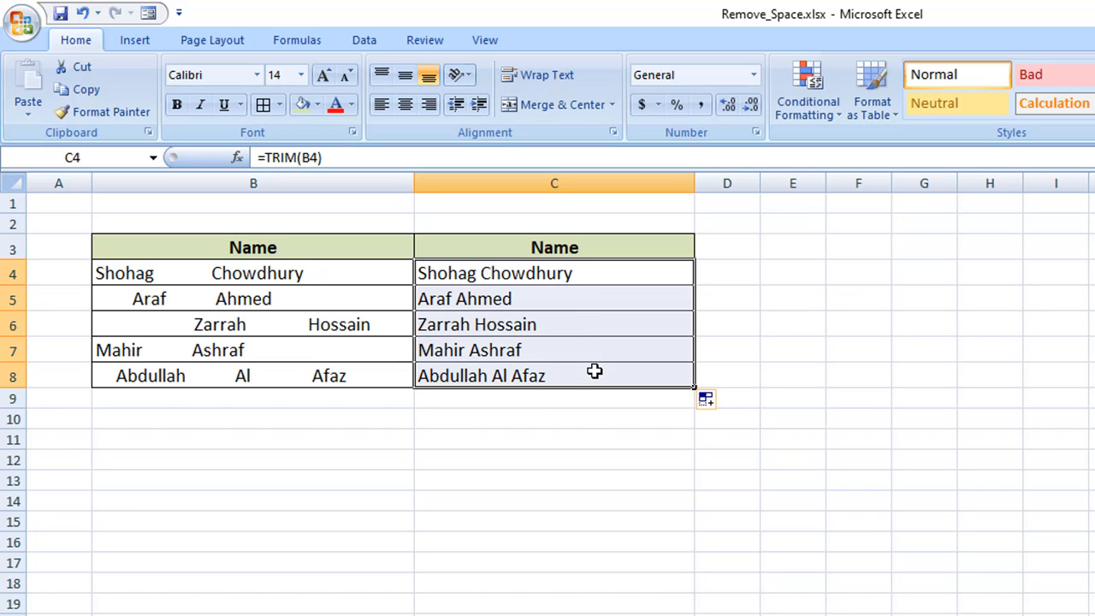
pyautogui.hotkey('ctrl', 'c')
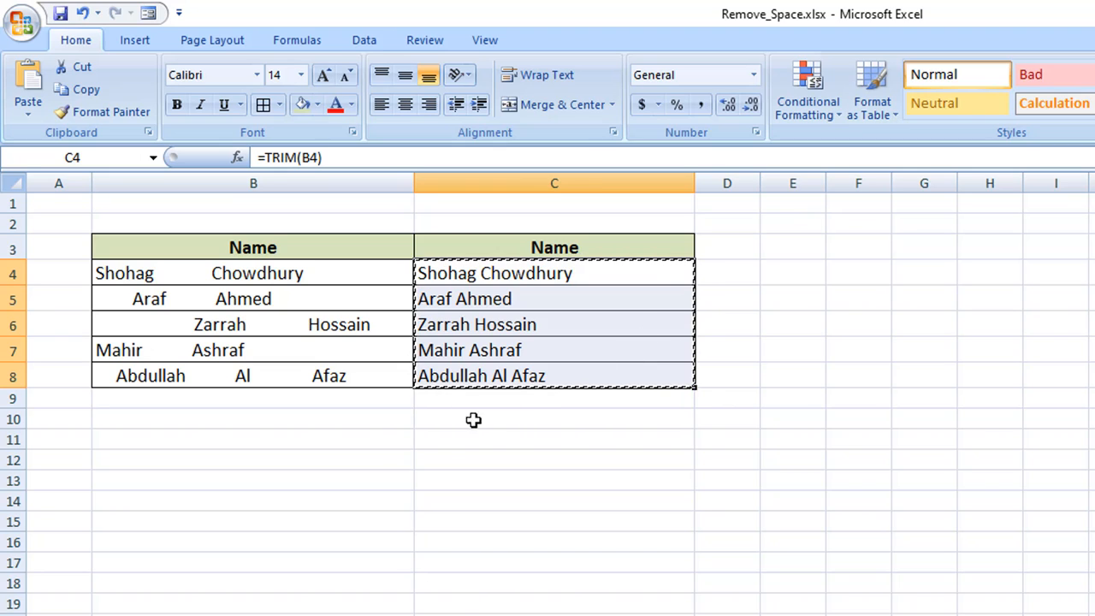
# Try a regular paste of the copied names starting at C11 and undo it.
pyautogui.click(482, 436)
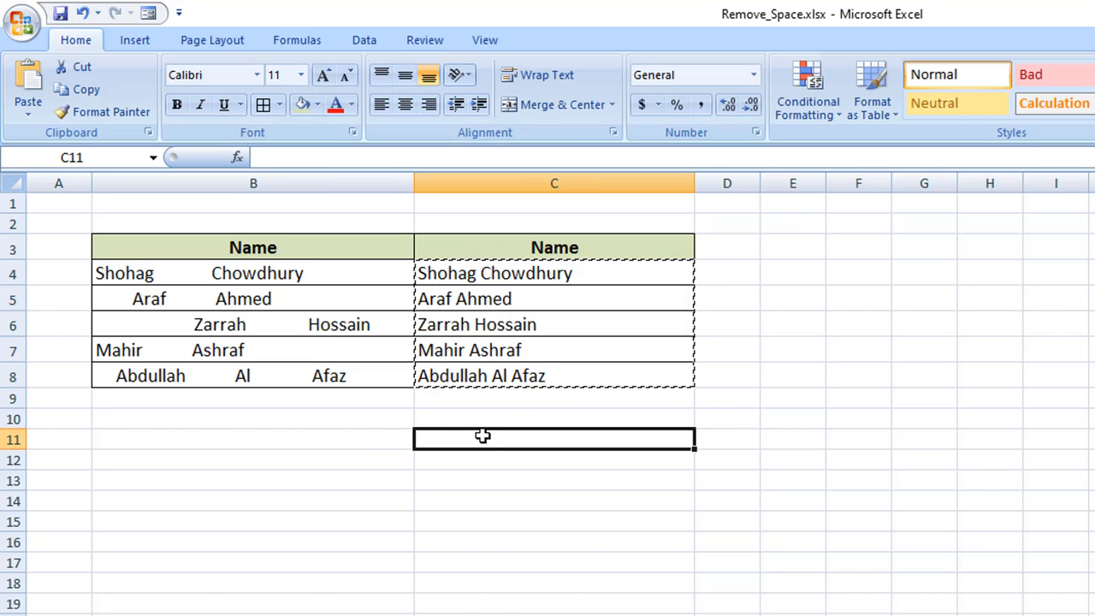
pyautogui.hotkey('ctrl', 'v')
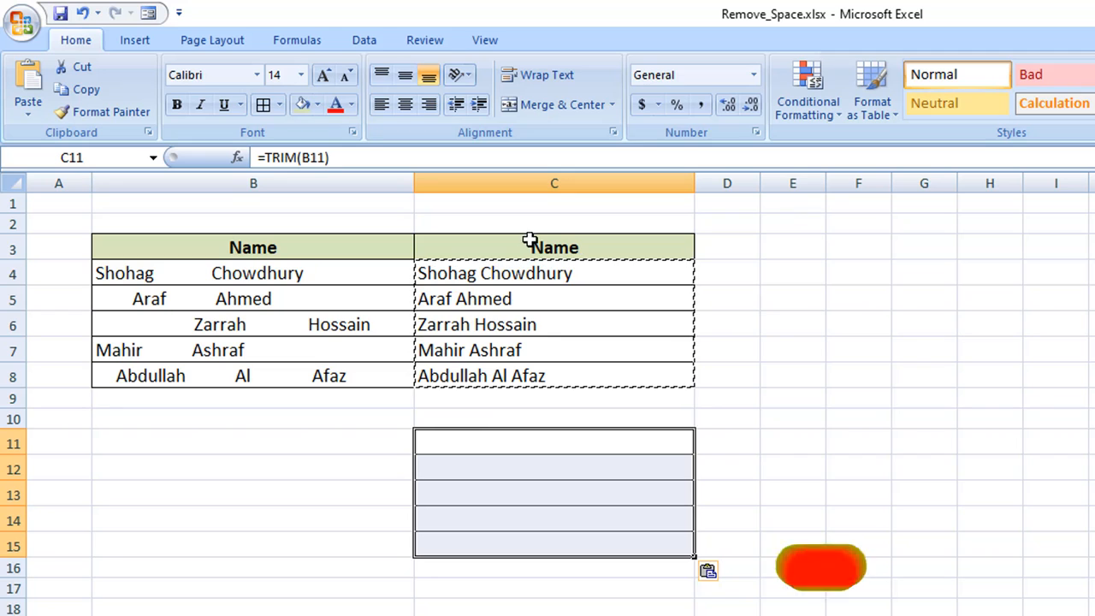
pyautogui.moveTo(489, 276); pyautogui.dragTo(500, 381)
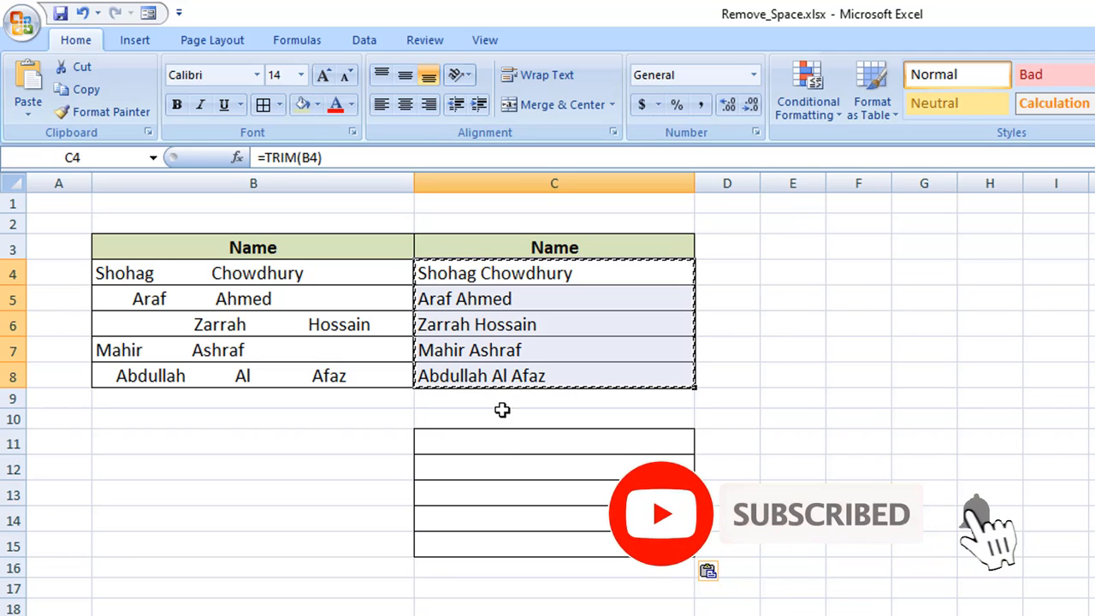
pyautogui.hotkey('ctrl', 'z')
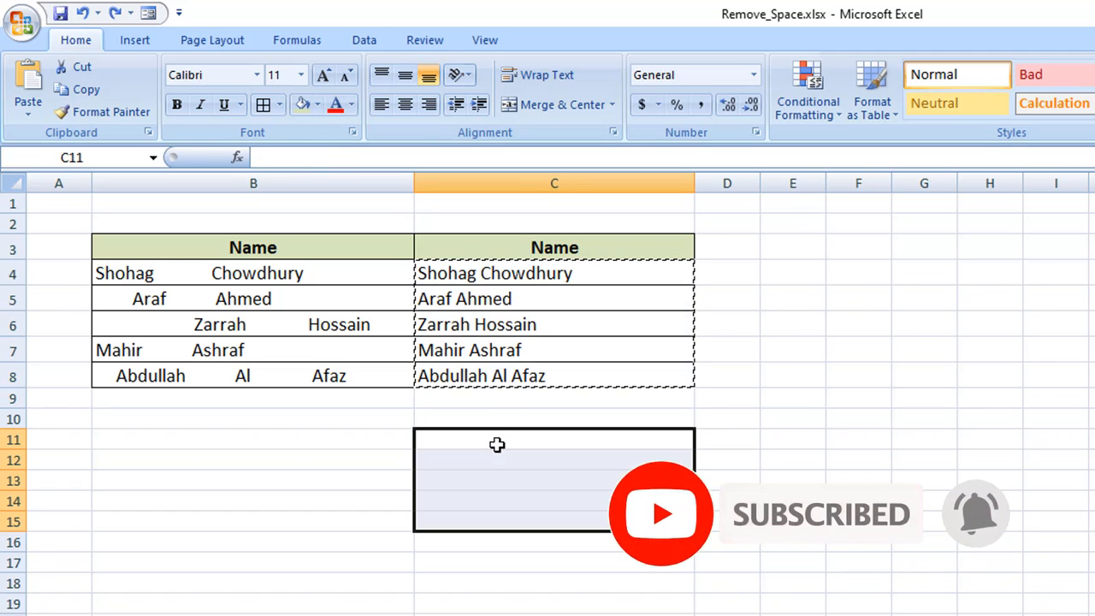
# Paste the copied names from C4:C8 as values only, starting at cell C11.
pyautogui.click(508, 384)
pyautogui.moveTo(479, 283); pyautogui.dragTo(513, 383)
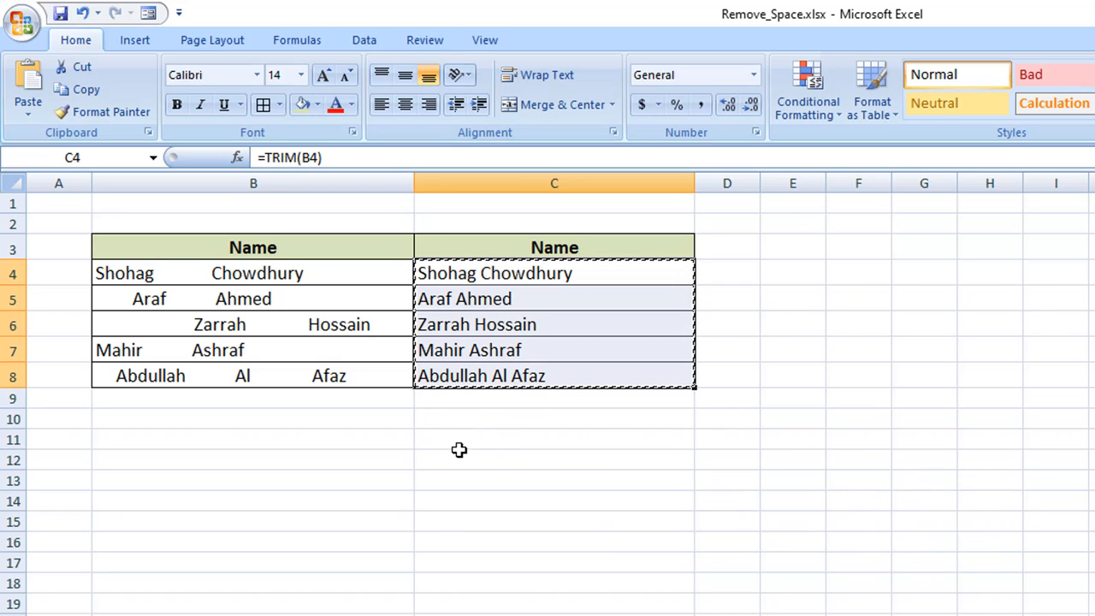
pyautogui.click(435, 439)
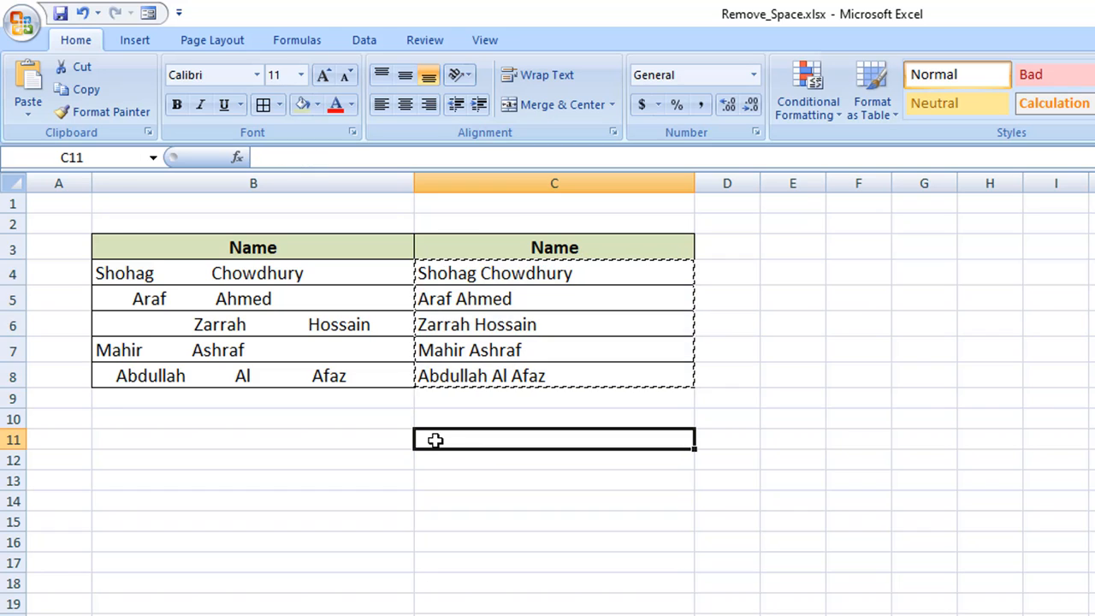
pyautogui.click(29, 118)
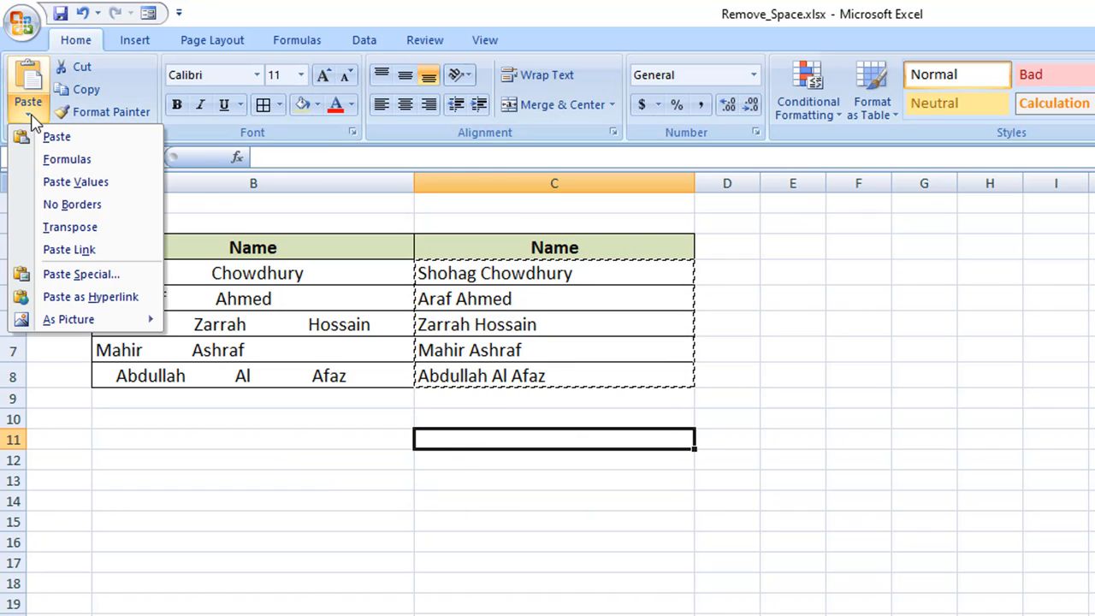
pyautogui.click(75, 182)
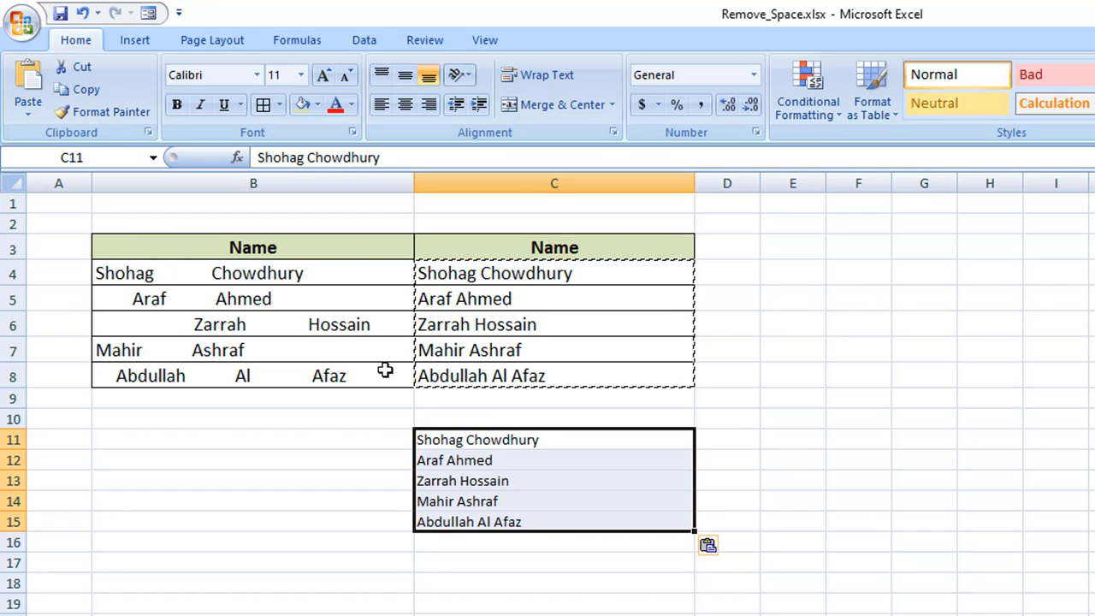
# Compare the TRIM formula cells C4:C8 with the pasted values in C11:C15.
pyautogui.click(522, 460)
pyautogui.click(505, 275)
pyautogui.moveTo(505, 276); pyautogui.dragTo(545, 376)
pyautogui.moveTo(523, 440); pyautogui.dragTo(520, 520)
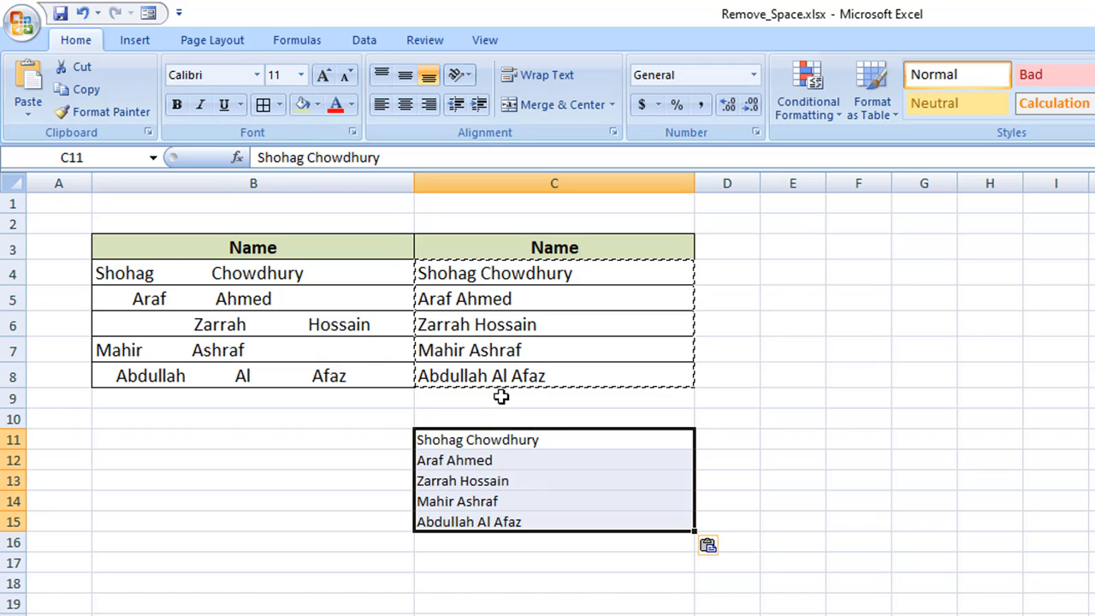
pyautogui.moveTo(474, 272); pyautogui.dragTo(518, 374)
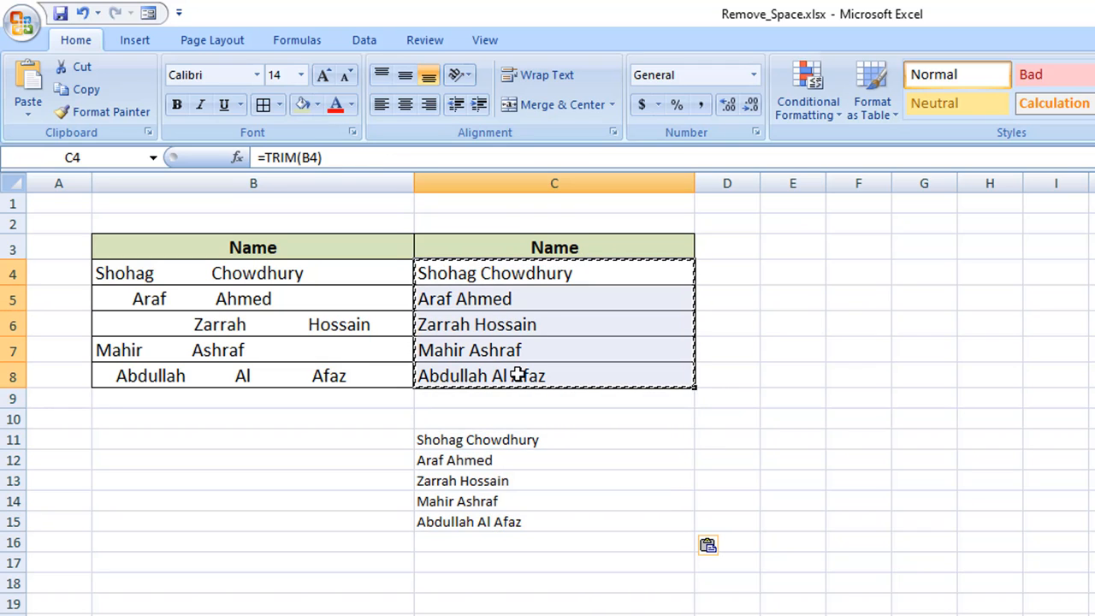
# Append "ssss" to the name in cell B8 and check the TRIM formula cell C8.
pyautogui.doubleClick(344, 375)
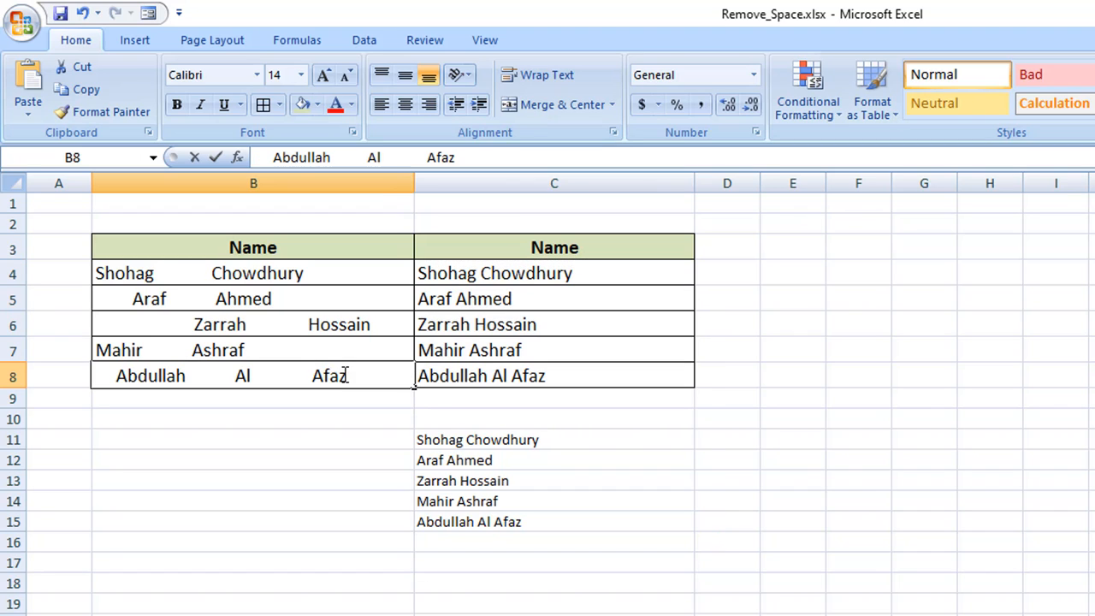
pyautogui.click(557, 373)
pyautogui.doubleClick(371, 374)
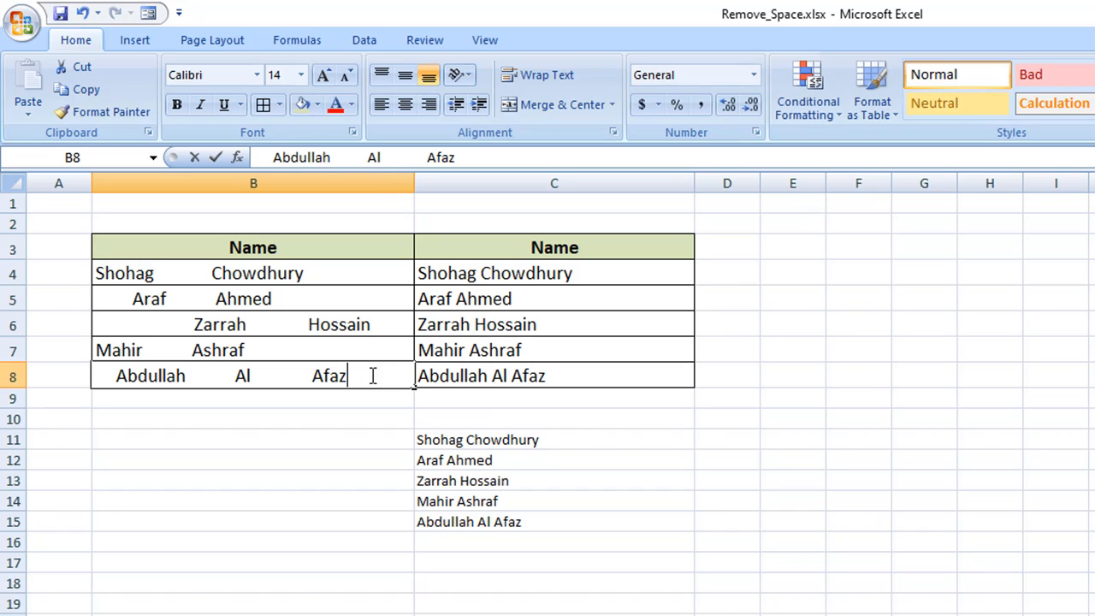
pyautogui.write('ssss')
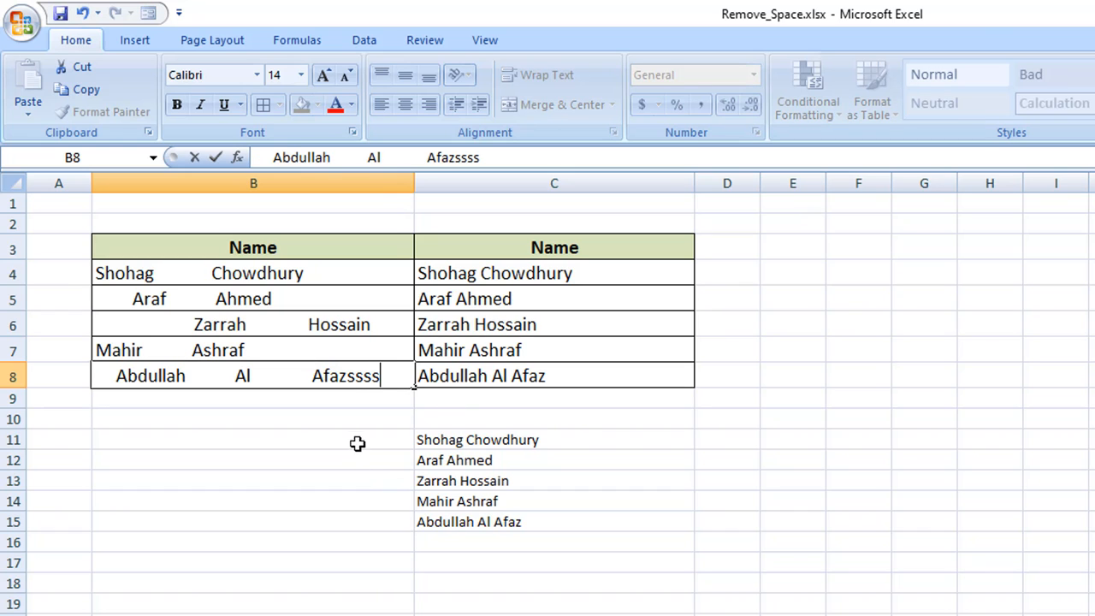
pyautogui.click(356, 442)
pyautogui.click(591, 375)
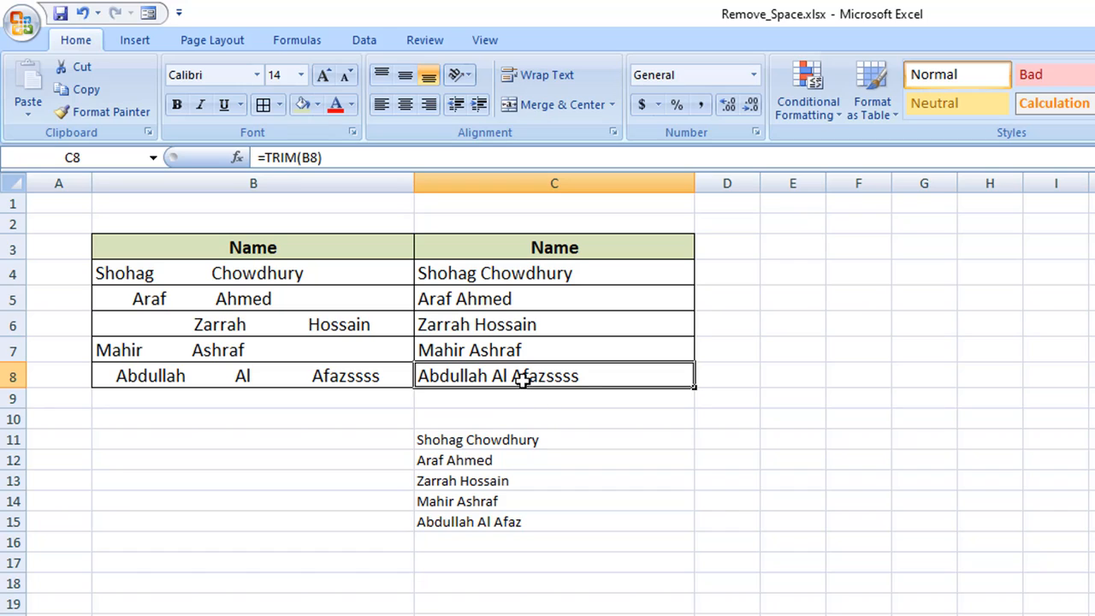